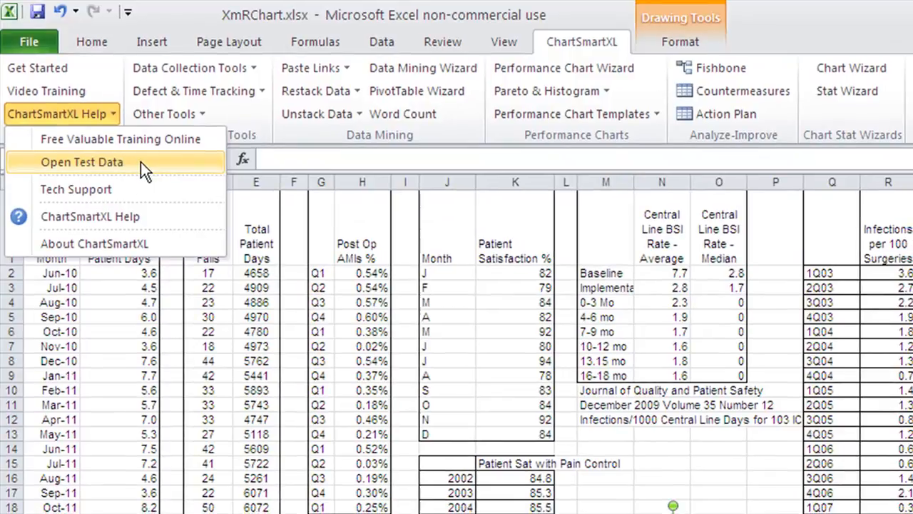
- Open the ChartSmartXL test data workbook XmRChart.xlsx
click(189, 227)
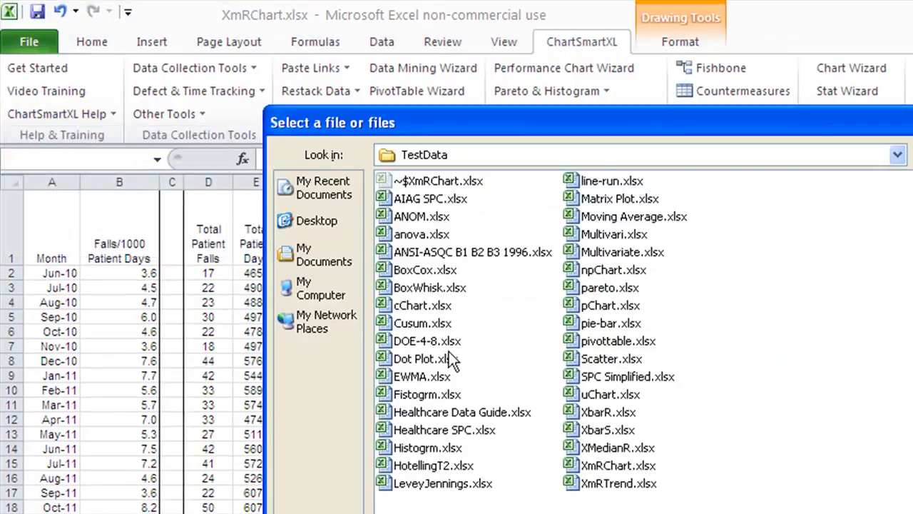
double_click(637, 473)
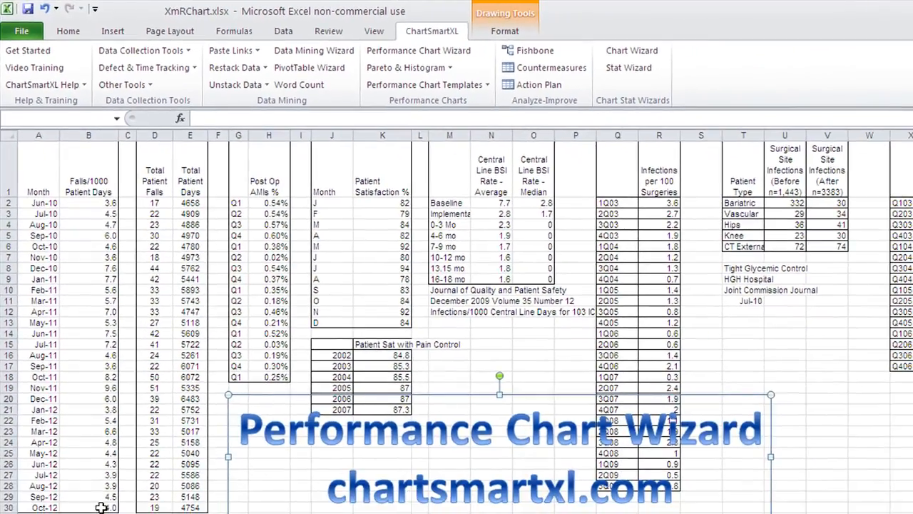
- Create X and mR charts from the monthly falls per 1000 patient days data in A1:B30 with the Performance Chart Wizard, accepting the suggested titles
mouse_move(101, 507)
mouse_down()
mouse_move(86, 496)
mouse_move(3, 152)
mouse_up()
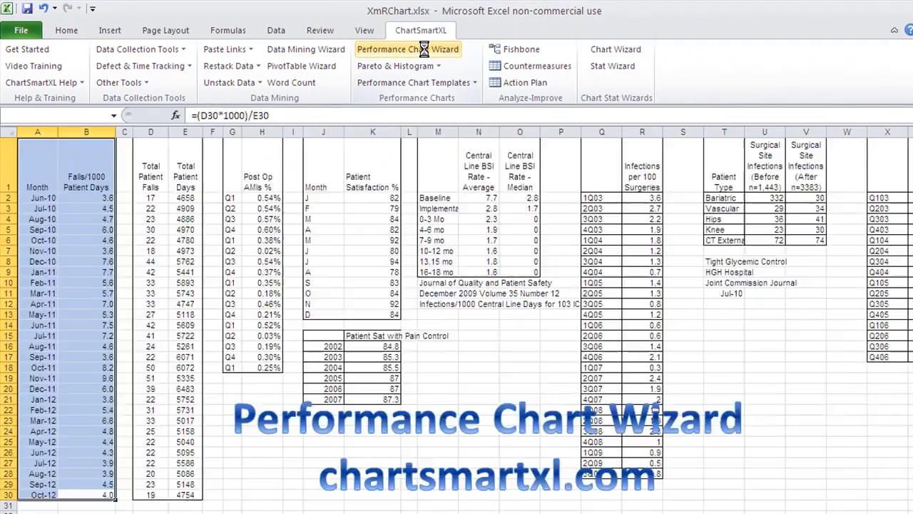
click(796, 90)
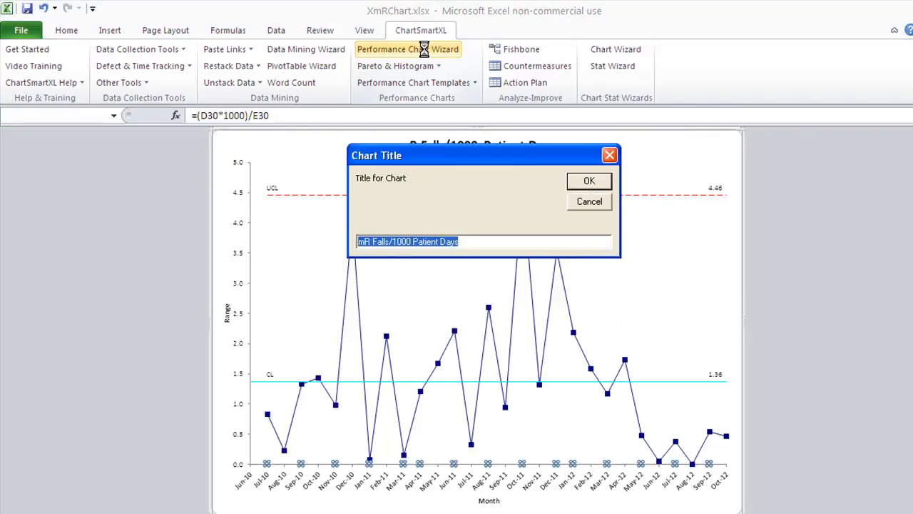
key(Return)
key(Return)
key(Return)
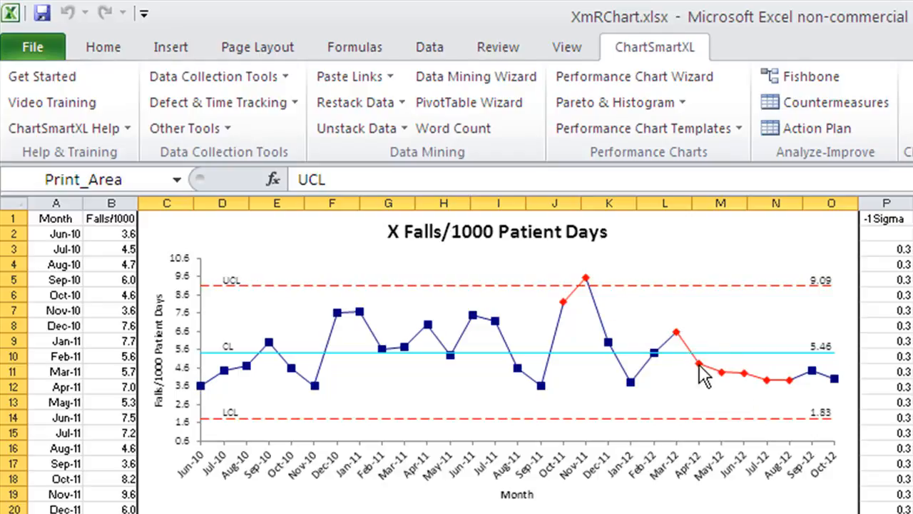
- Show a process change starting at the Apr-12 point on the X Falls/1000 Patient Days chart
mouse_move(699, 368)
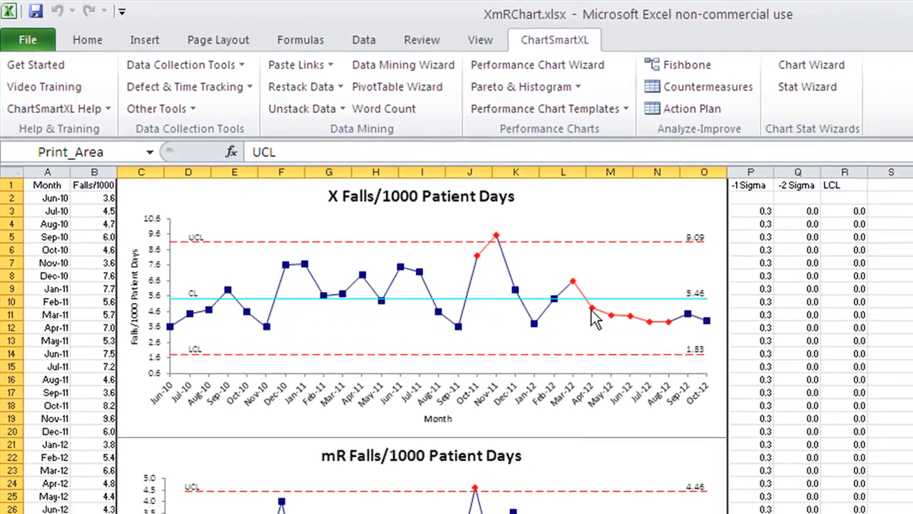
mouse_move(594, 321)
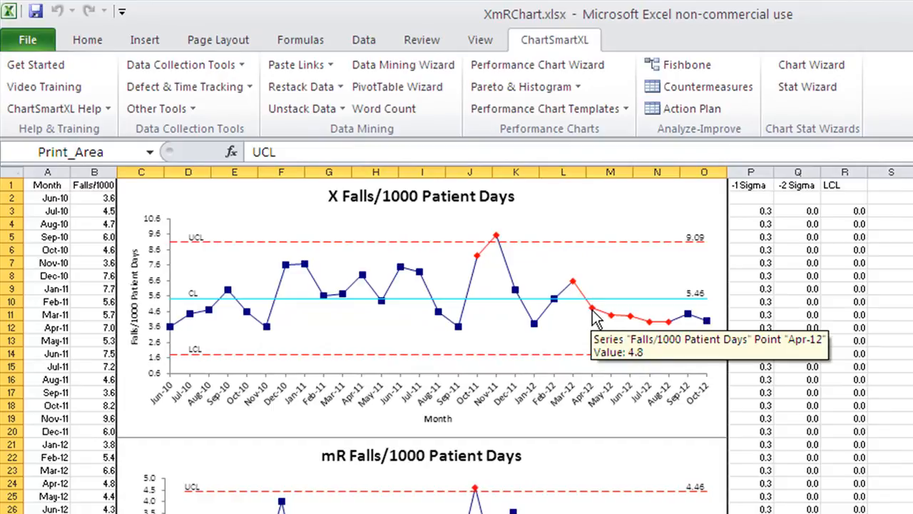
click(594, 321)
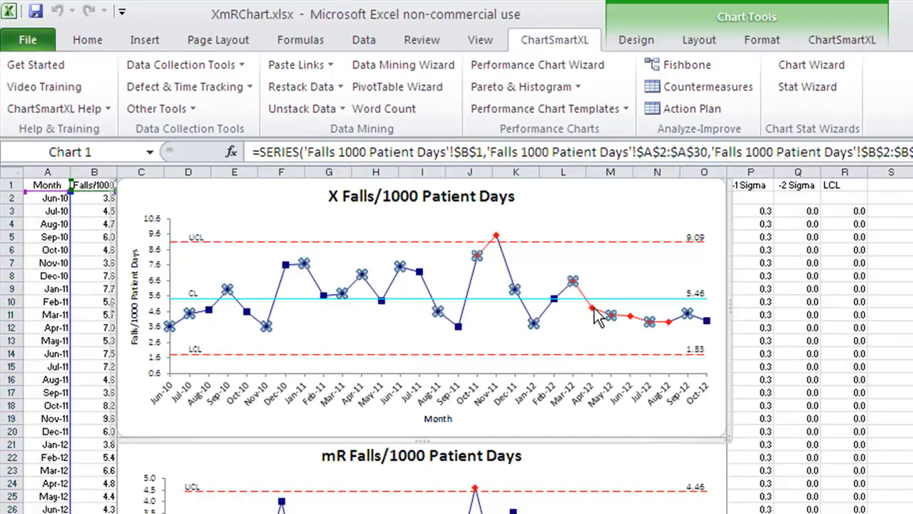
click(595, 315)
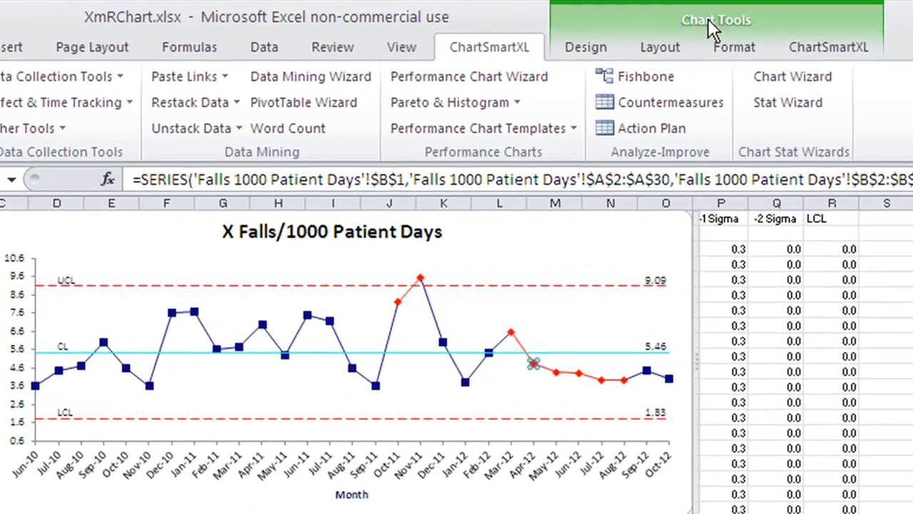
click(835, 48)
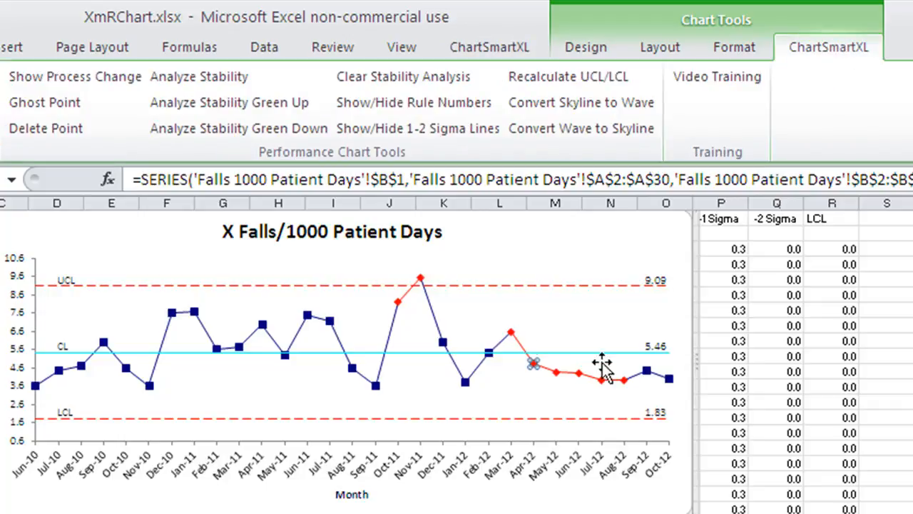
click(47, 89)
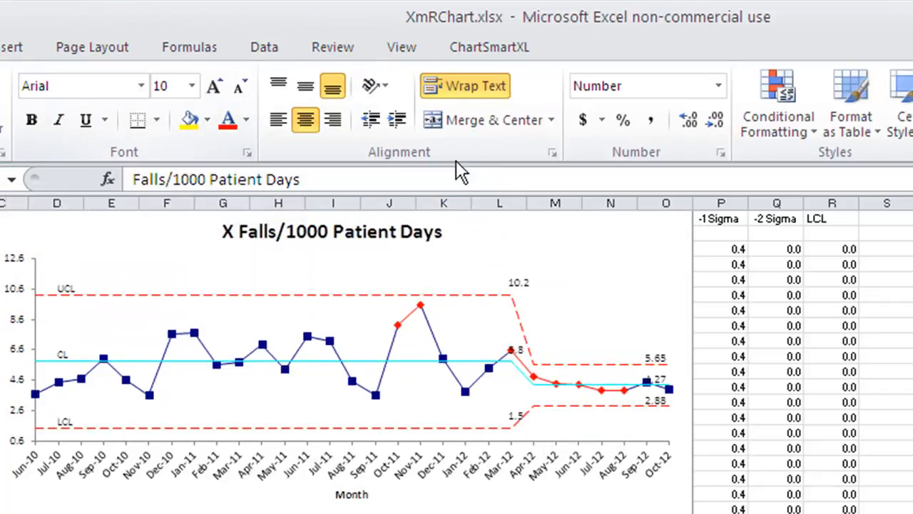
- Run Analyze Stability on the X Falls/1000 Patient Days chart
click(526, 245)
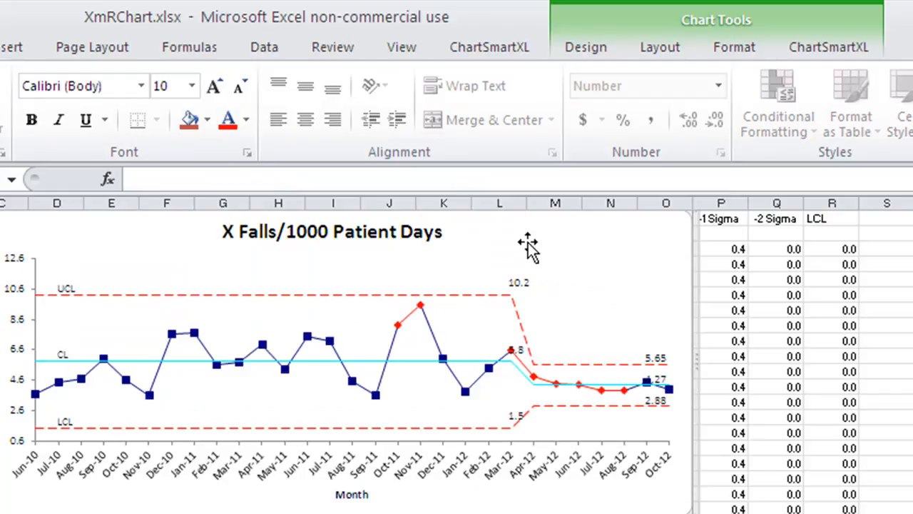
click(831, 50)
click(212, 75)
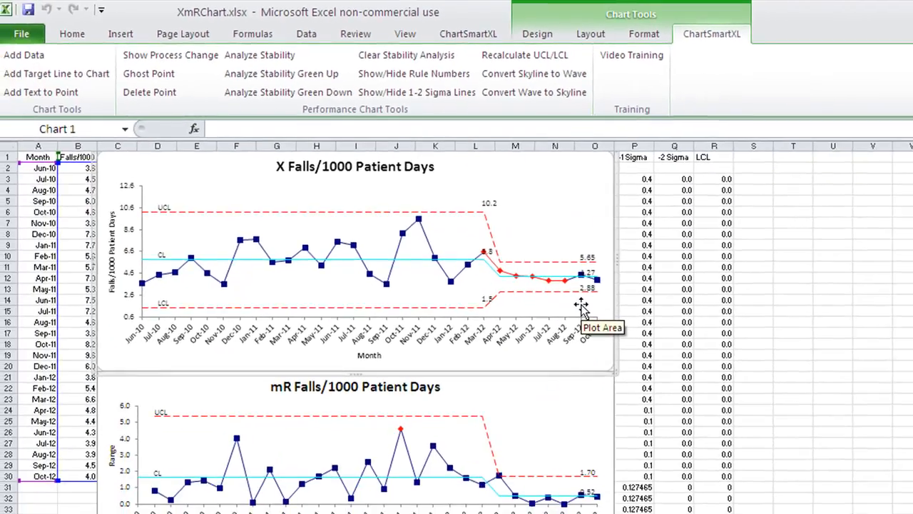
scroll(581, 305, up, 3)
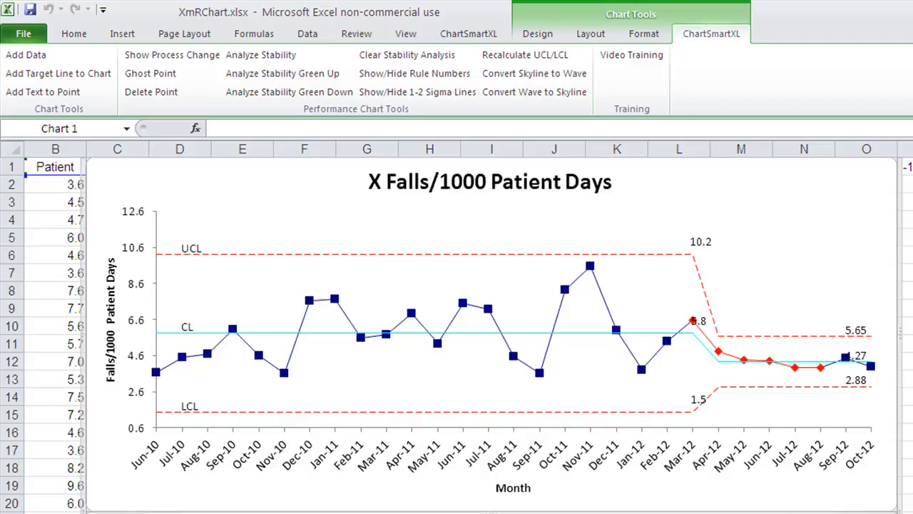
- Go to the sheet with error rates and computer uptime and select the uptime data in E1:F21
click(136, 511)
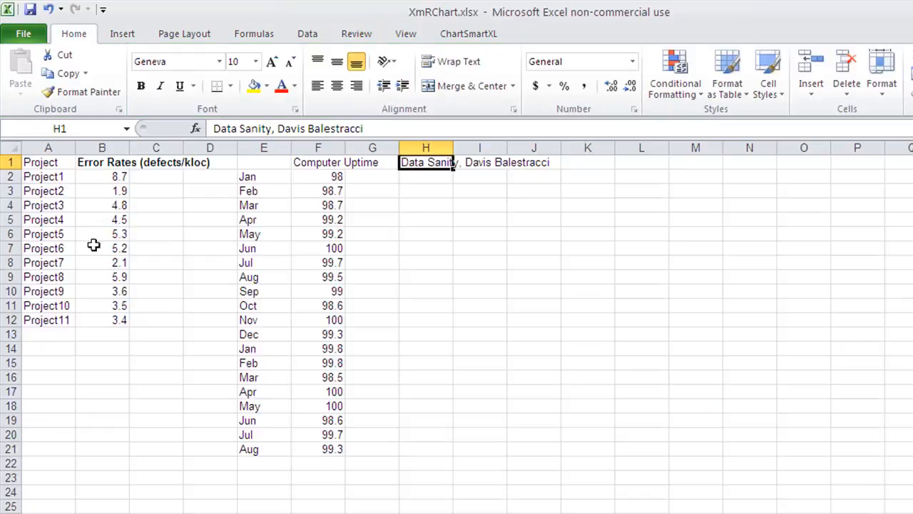
drag(258, 162, 330, 450)
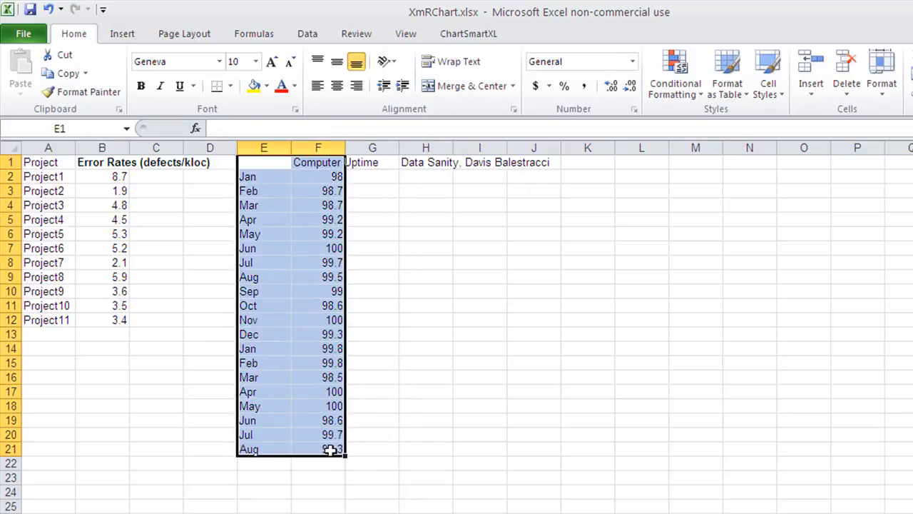
- Create a performance chart from the selected Days to Pay data in A1:A41 on its sheet
click(378, 513)
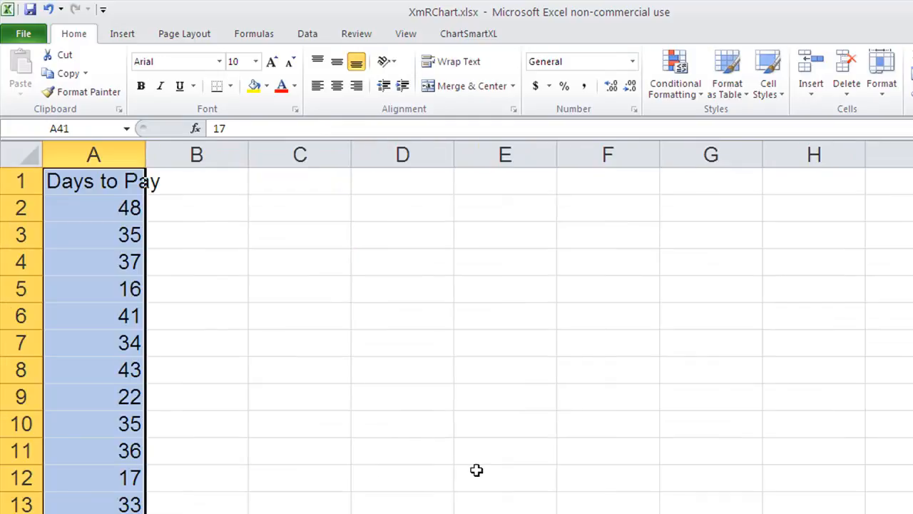
scroll(473, 453, down, 13)
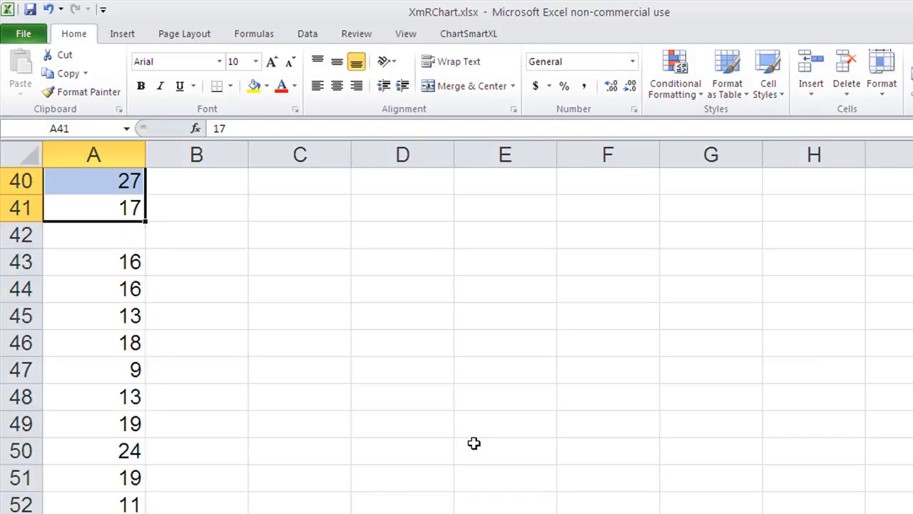
scroll(474, 443, up, 13)
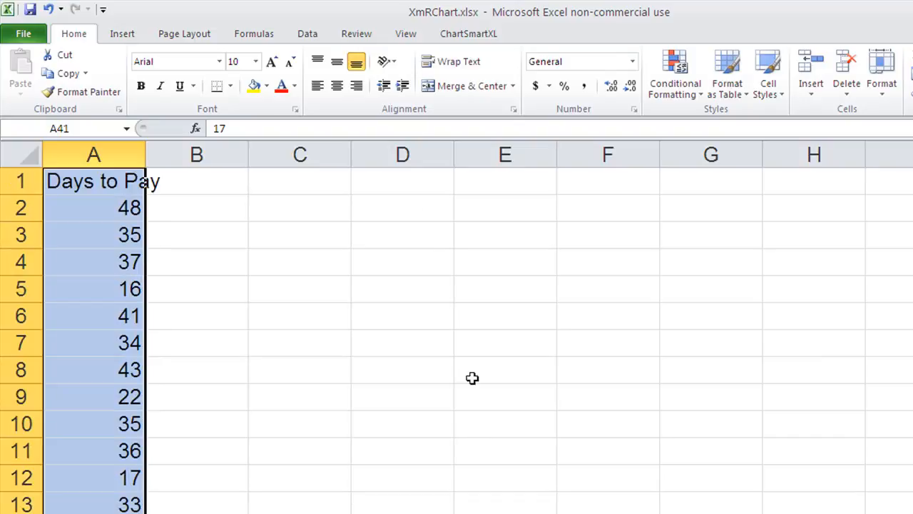
click(468, 35)
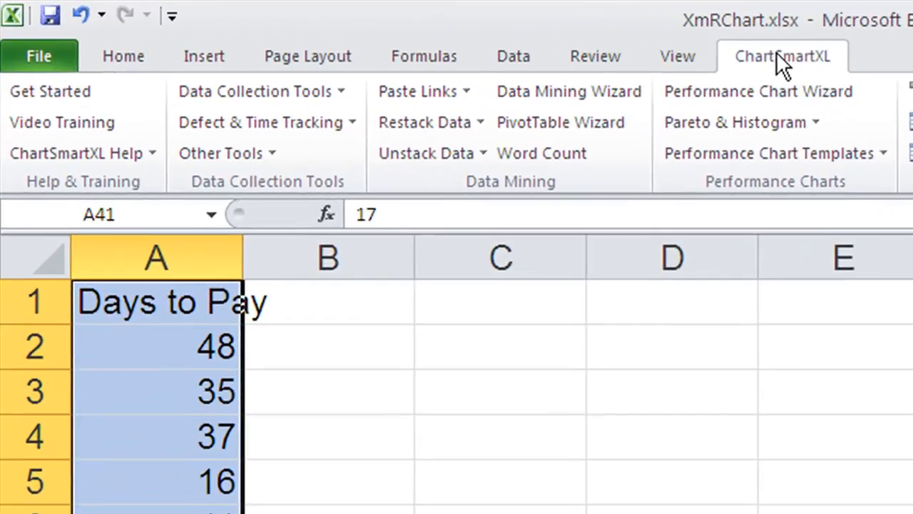
click(749, 95)
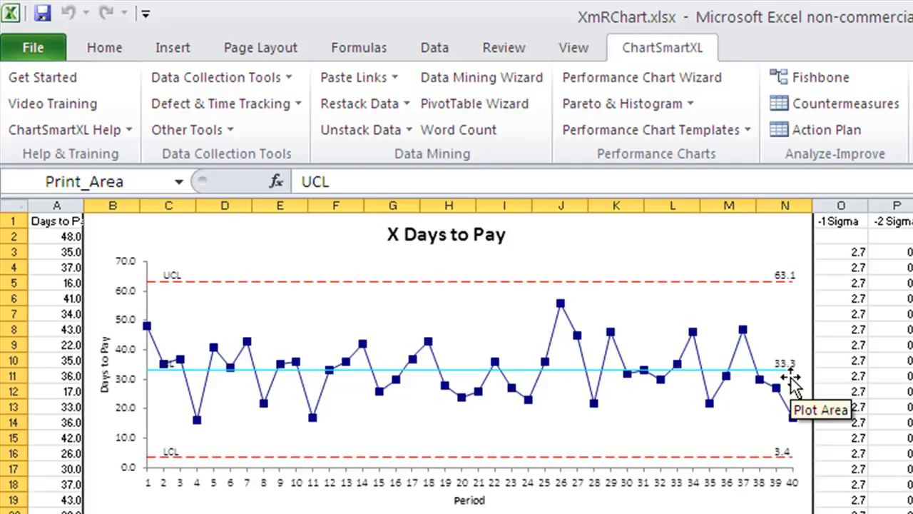
- Look through the workbook's other sample sheets, including call lengths, airline quality rating, time data and % nonconforming by shift
key(ctrl+Page_Down)
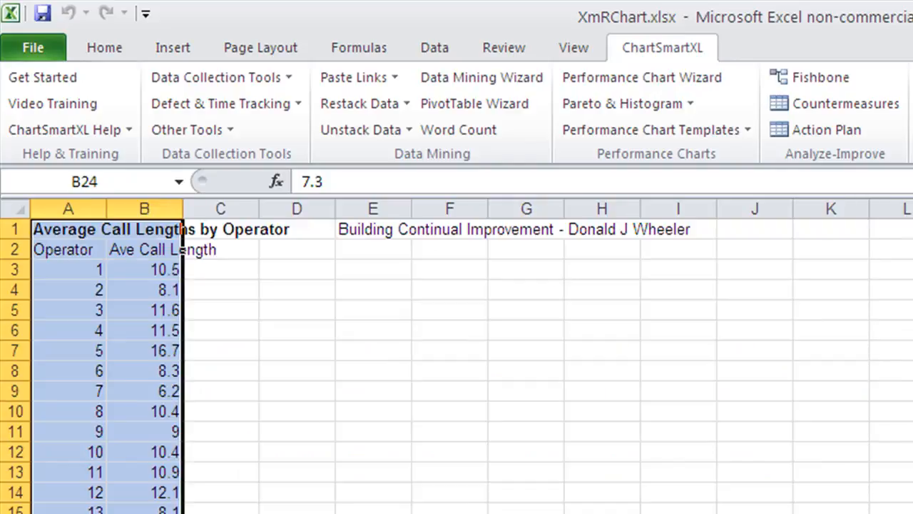
key(ctrl+Page_Down)
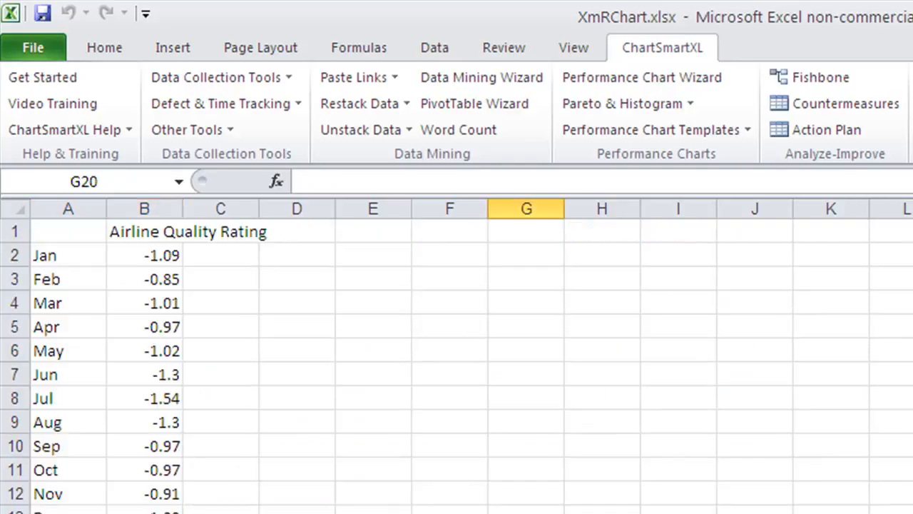
key(ctrl+Page_Down)
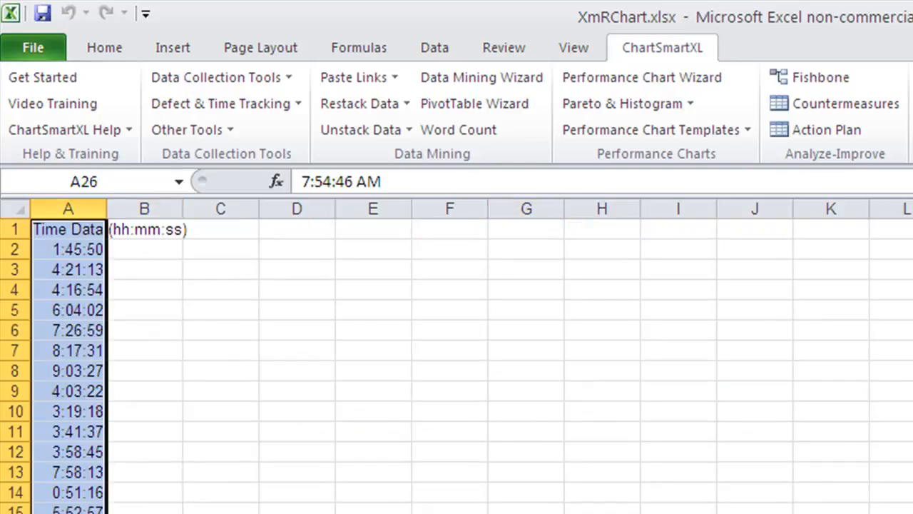
key(ctrl+Page_Down)
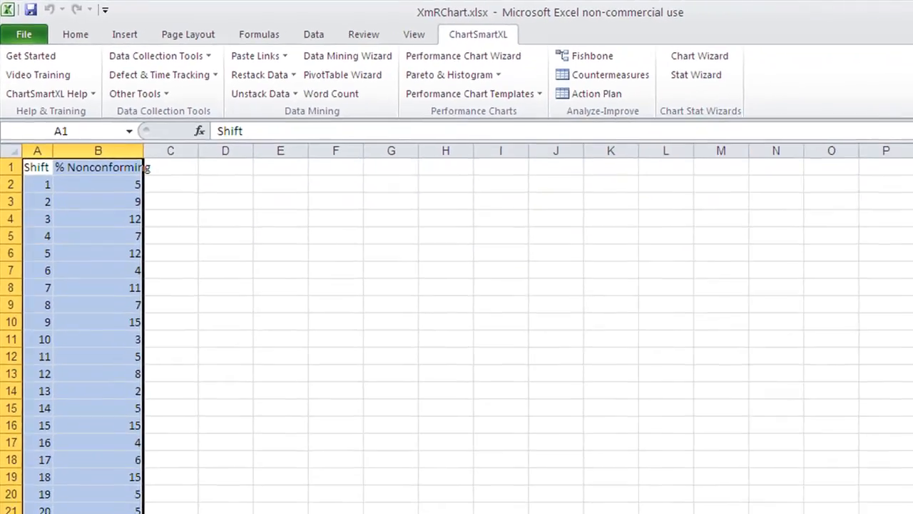
key(ctrl+Page_Down)
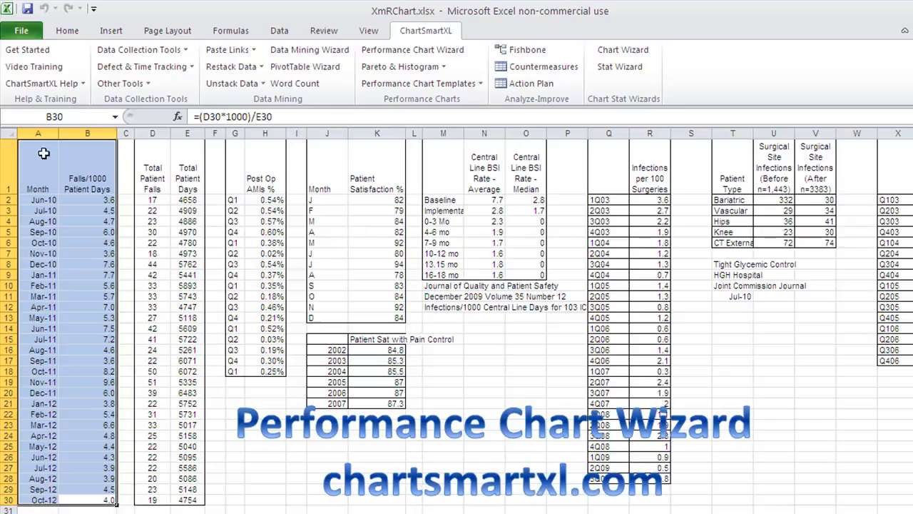
- Open the test data workbook AIAG SPC.xlsx
click(57, 84)
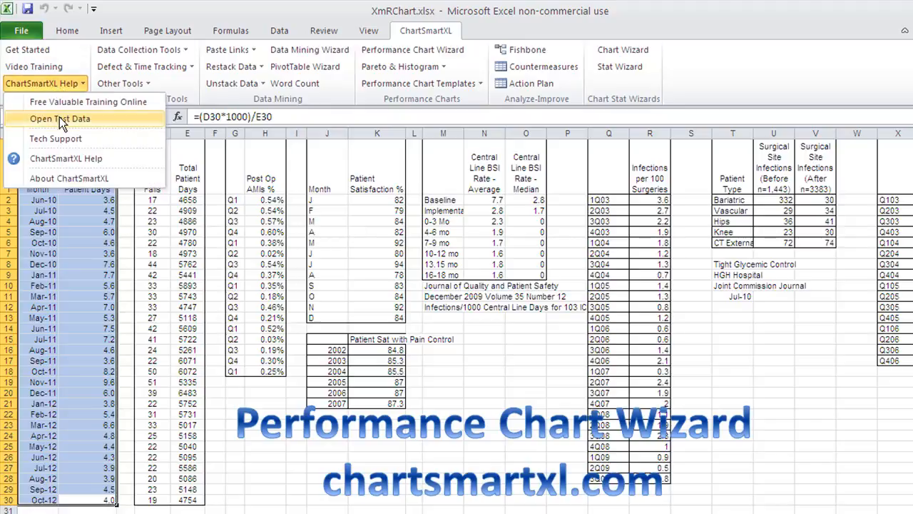
click(60, 119)
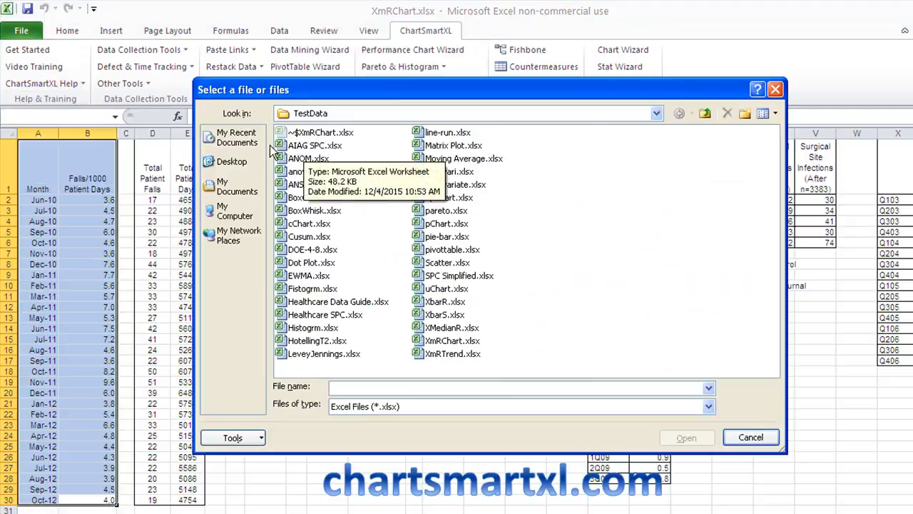
double_click(286, 145)
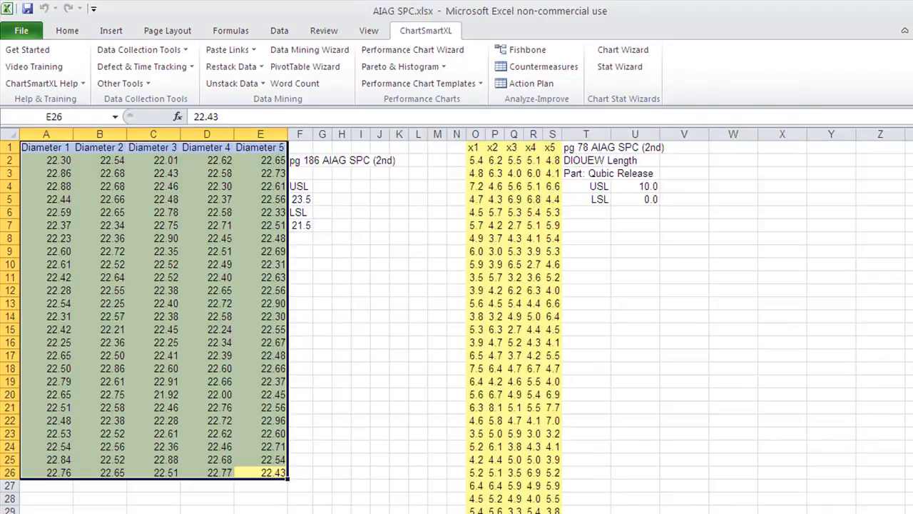
- Create a performance chart from the acid concentration data in A1:B25 on its sheet
click(310, 513)
drag(112, 462, 2, 109)
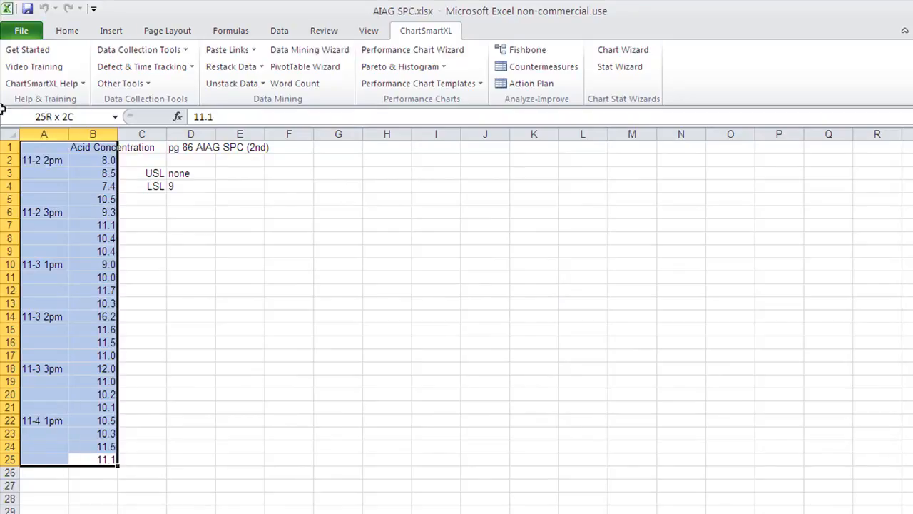
click(400, 49)
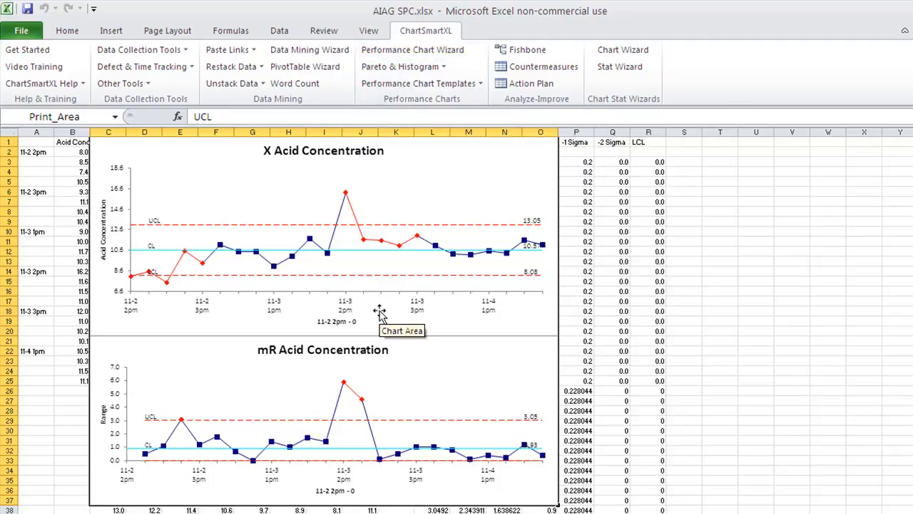
- Open a new workbook from the Performance Chart template
click(392, 84)
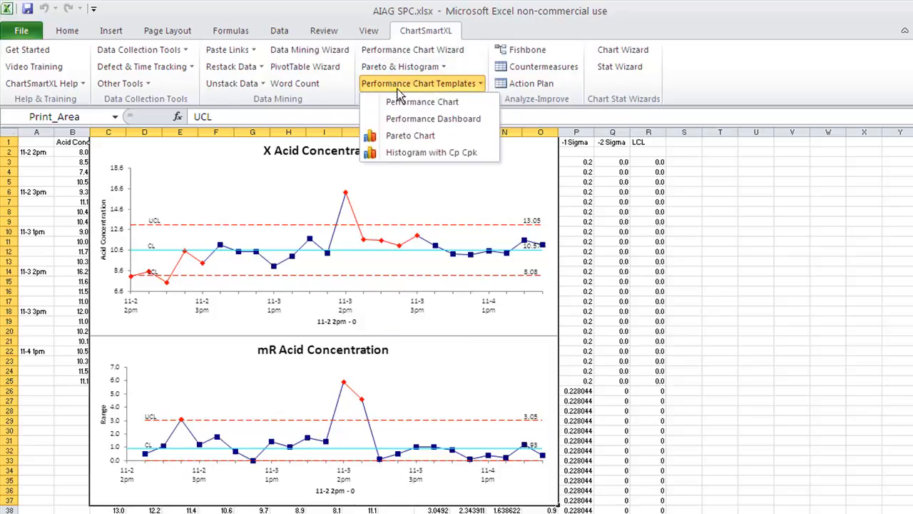
click(397, 104)
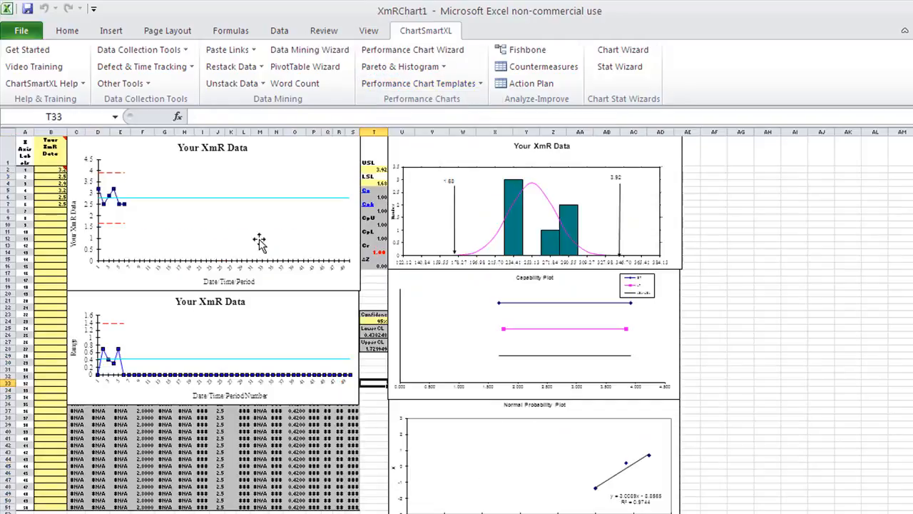
- Enter 3, 4, 5, 4, 6 and 2 in cells B8 to B13 of the Your XmR Data column
click(51, 211)
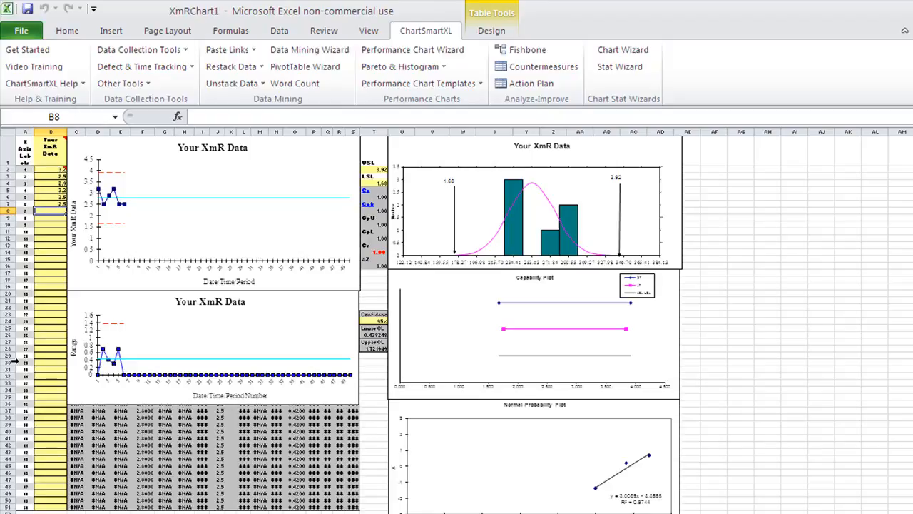
text(3)
key(Return)
text(4)
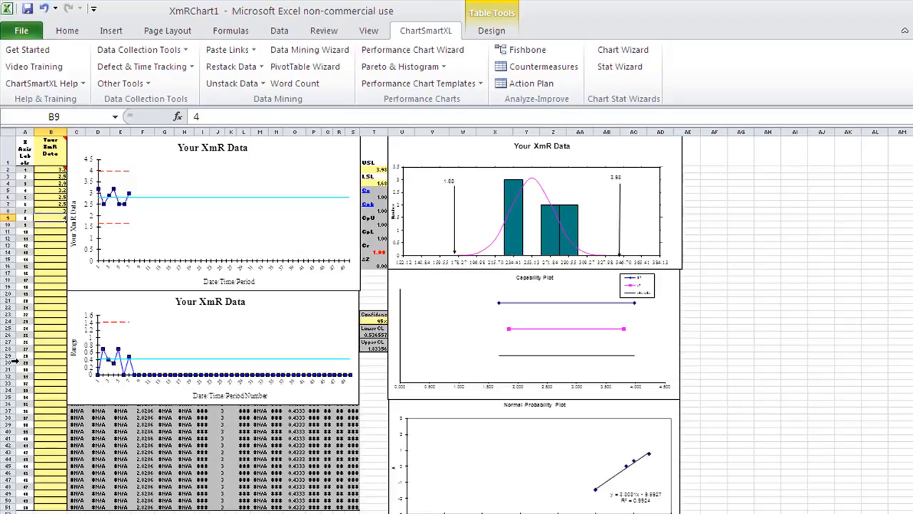
key(Return)
text(5)
key(Return)
text(4)
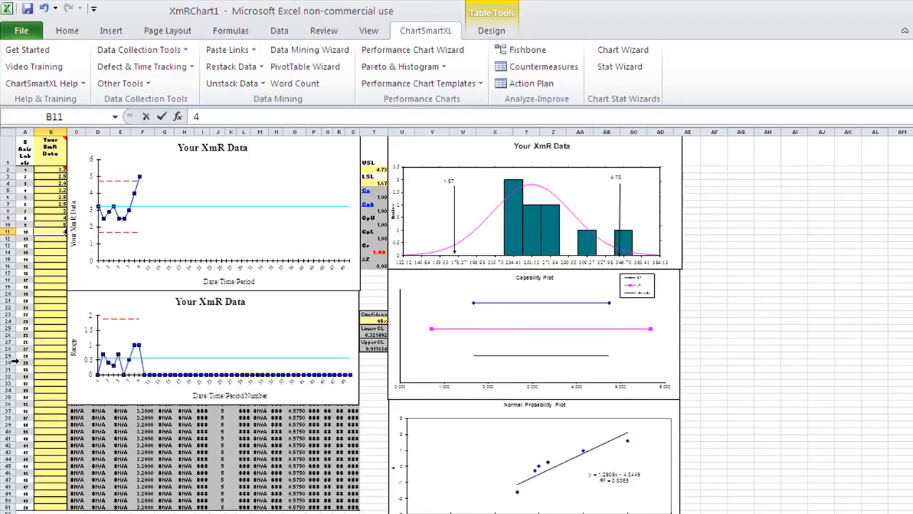
key(Return)
text(6)
key(Return)
text(2)
key(Return)
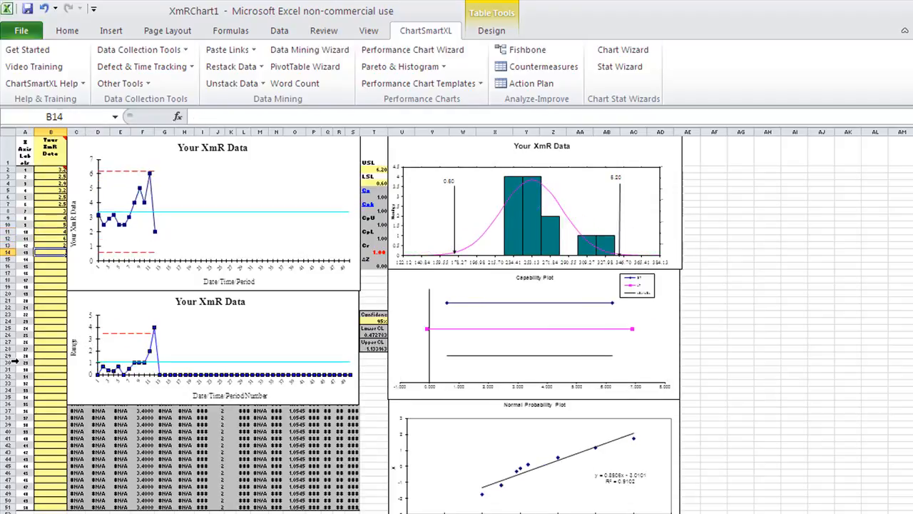